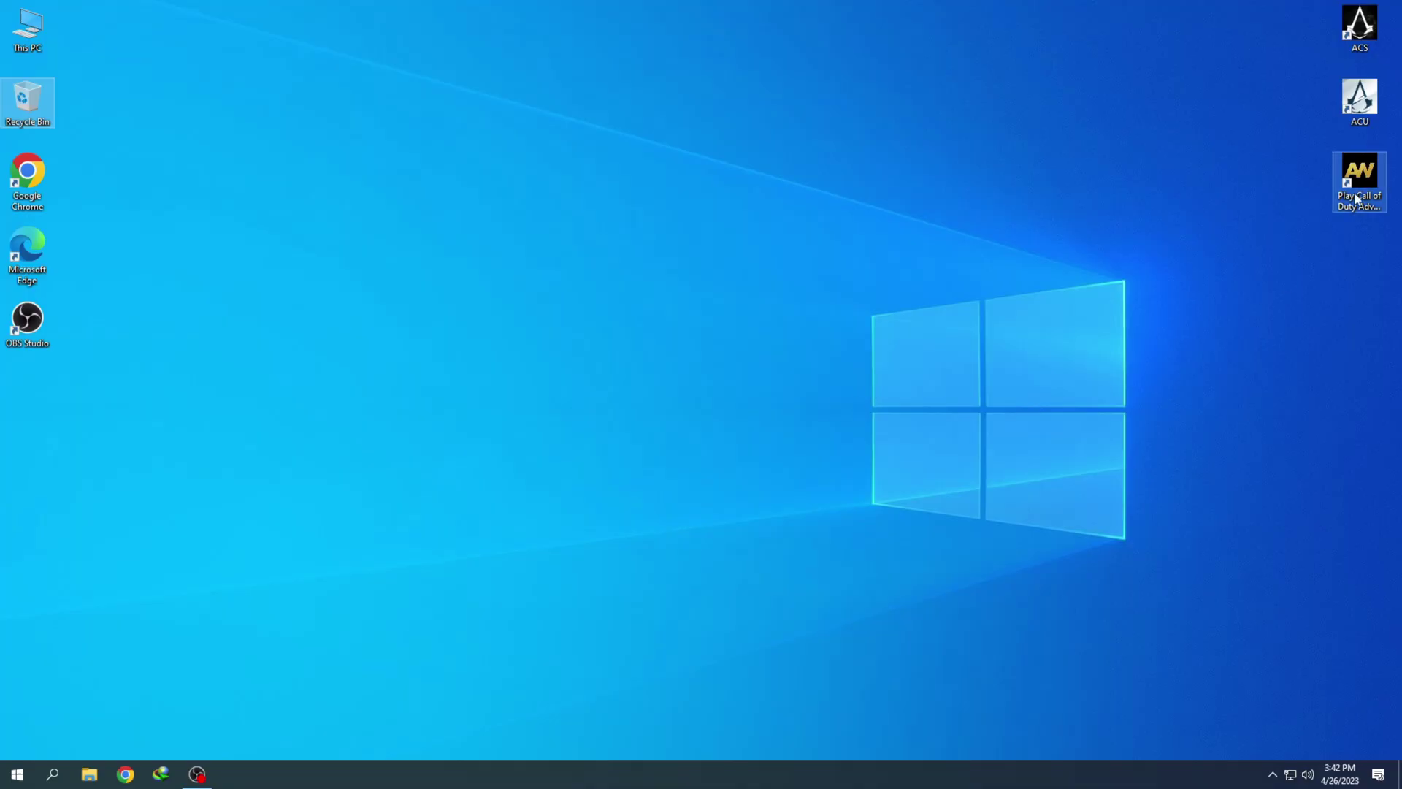
Step: Launch Advanced Warfare from its desktop shortcut, read the fileSysCheck.cfg folder error, and close the console
double_click(1354, 192)
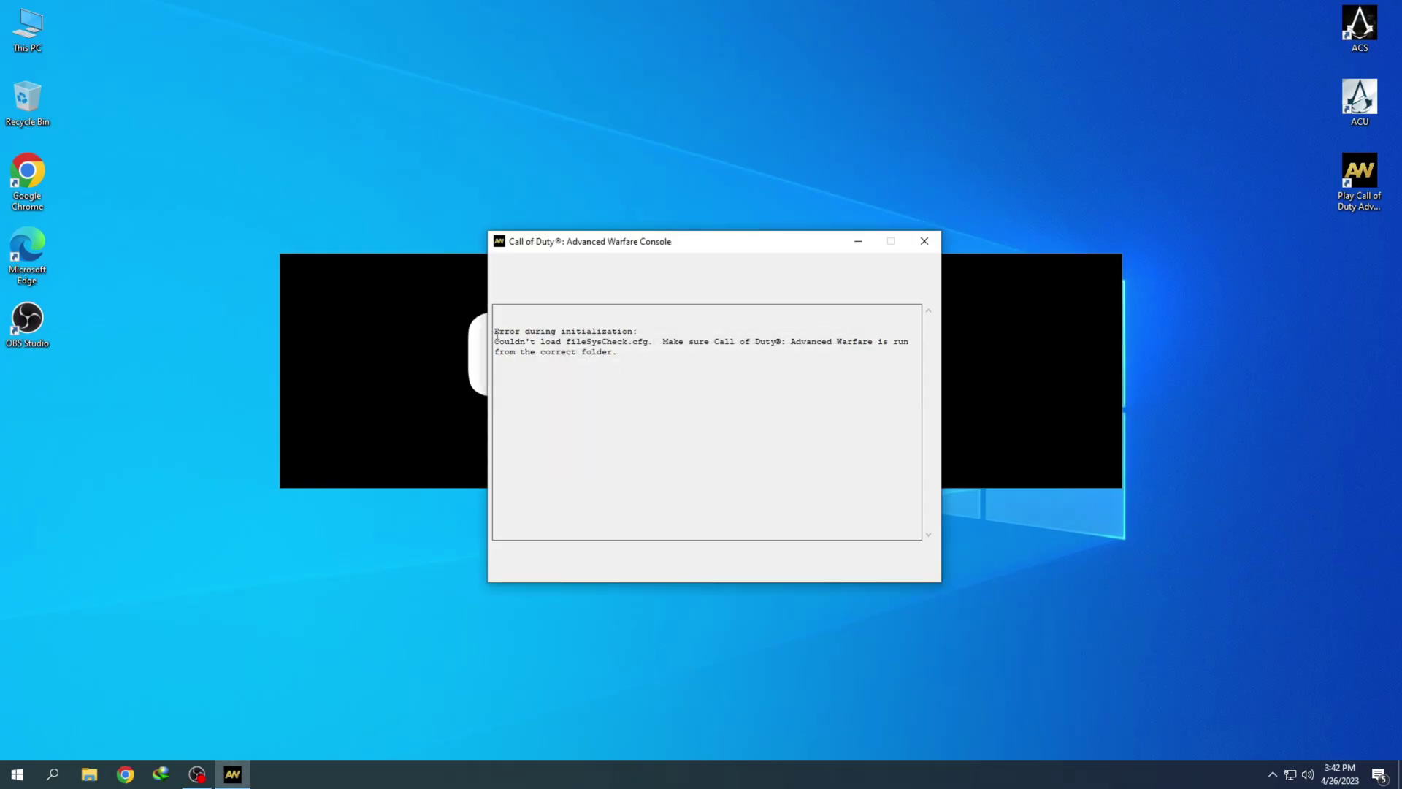
key(ctrl+a)
click(691, 369)
drag(664, 342, 688, 355)
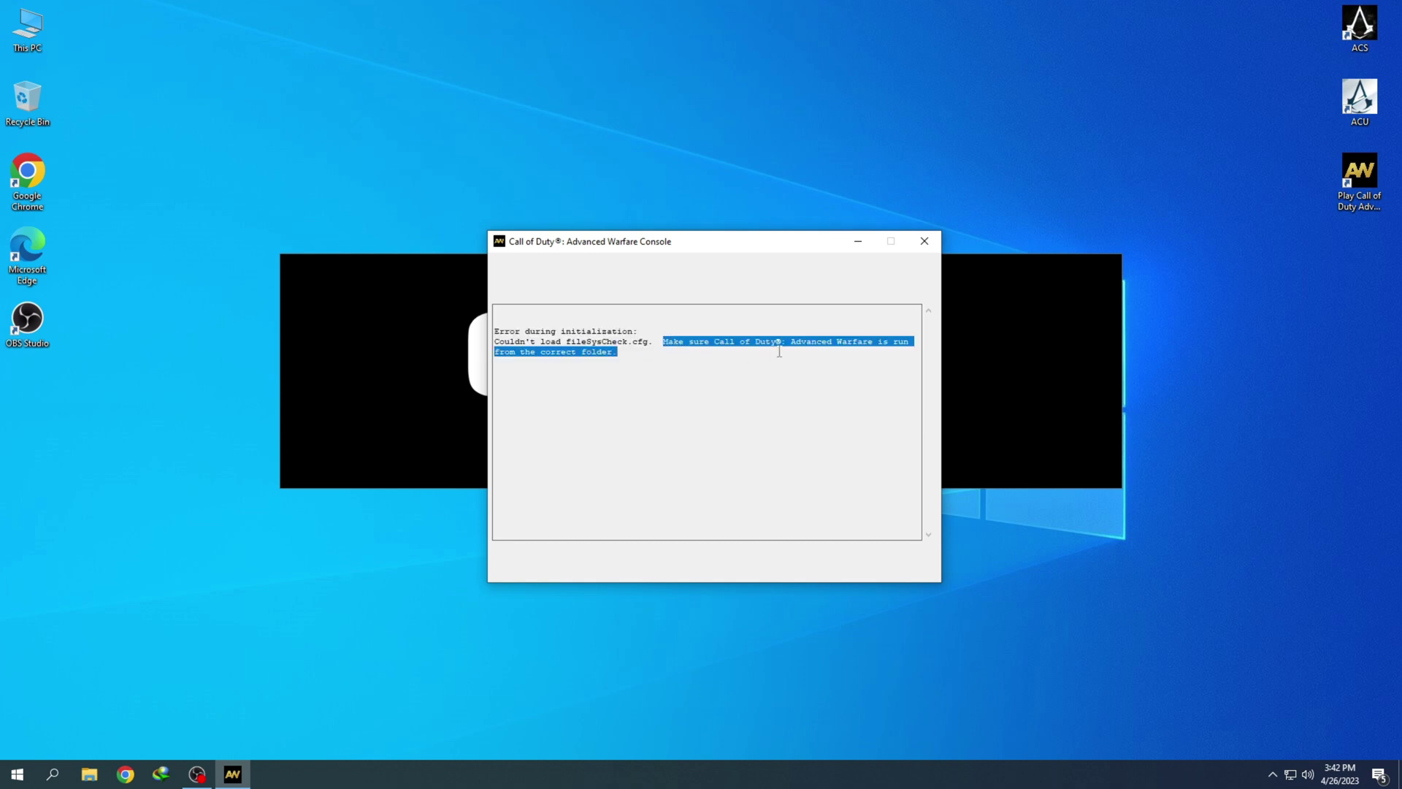
drag(779, 351, 658, 358)
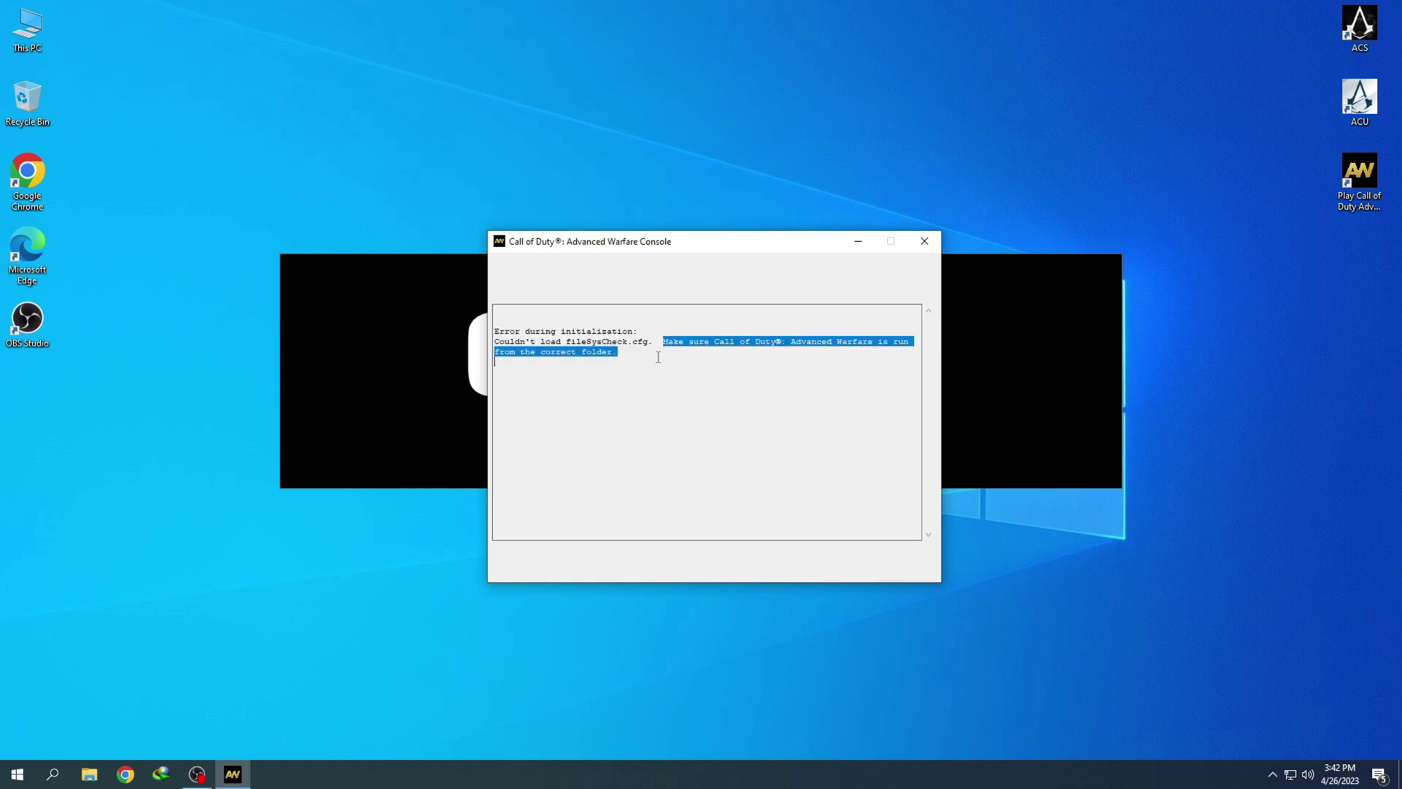
click(619, 357)
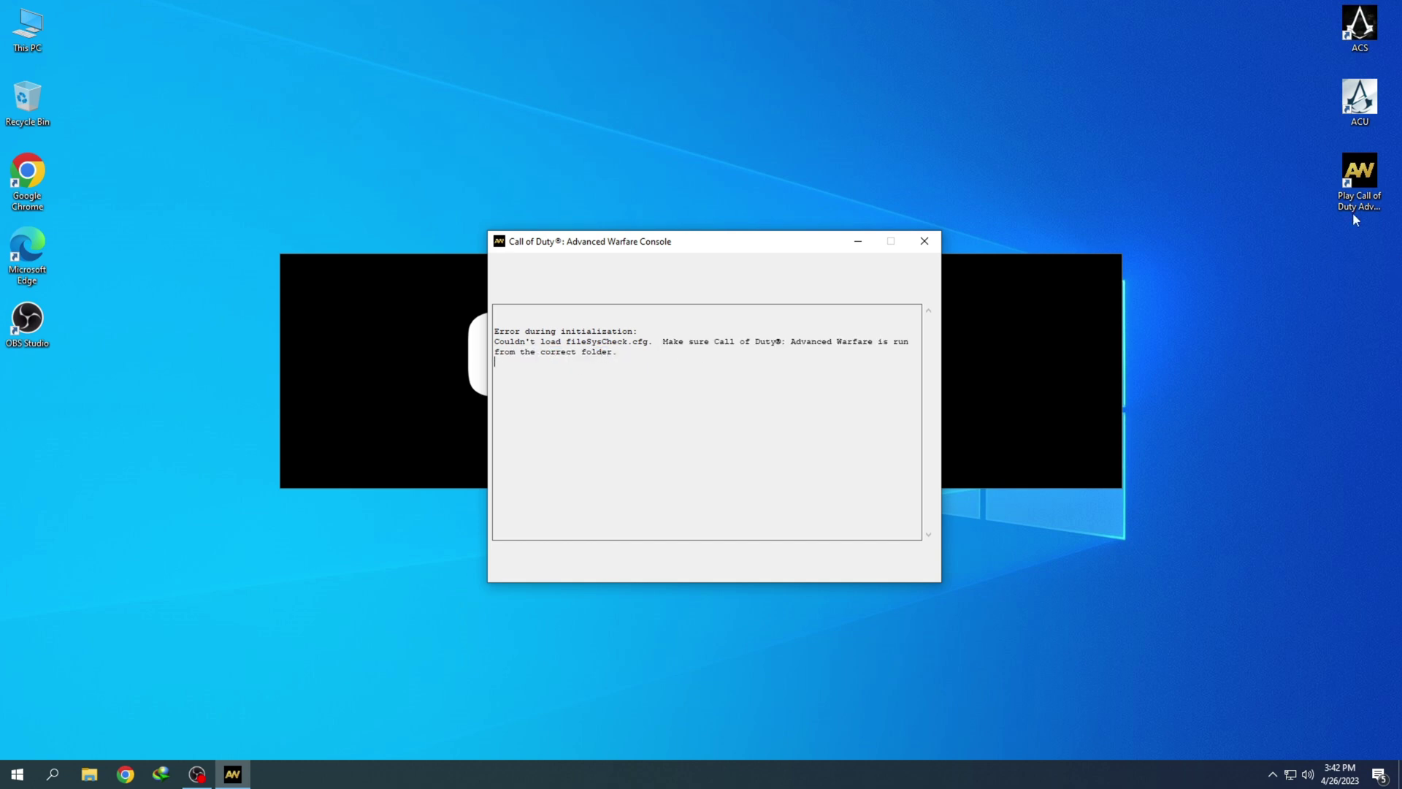
click(924, 241)
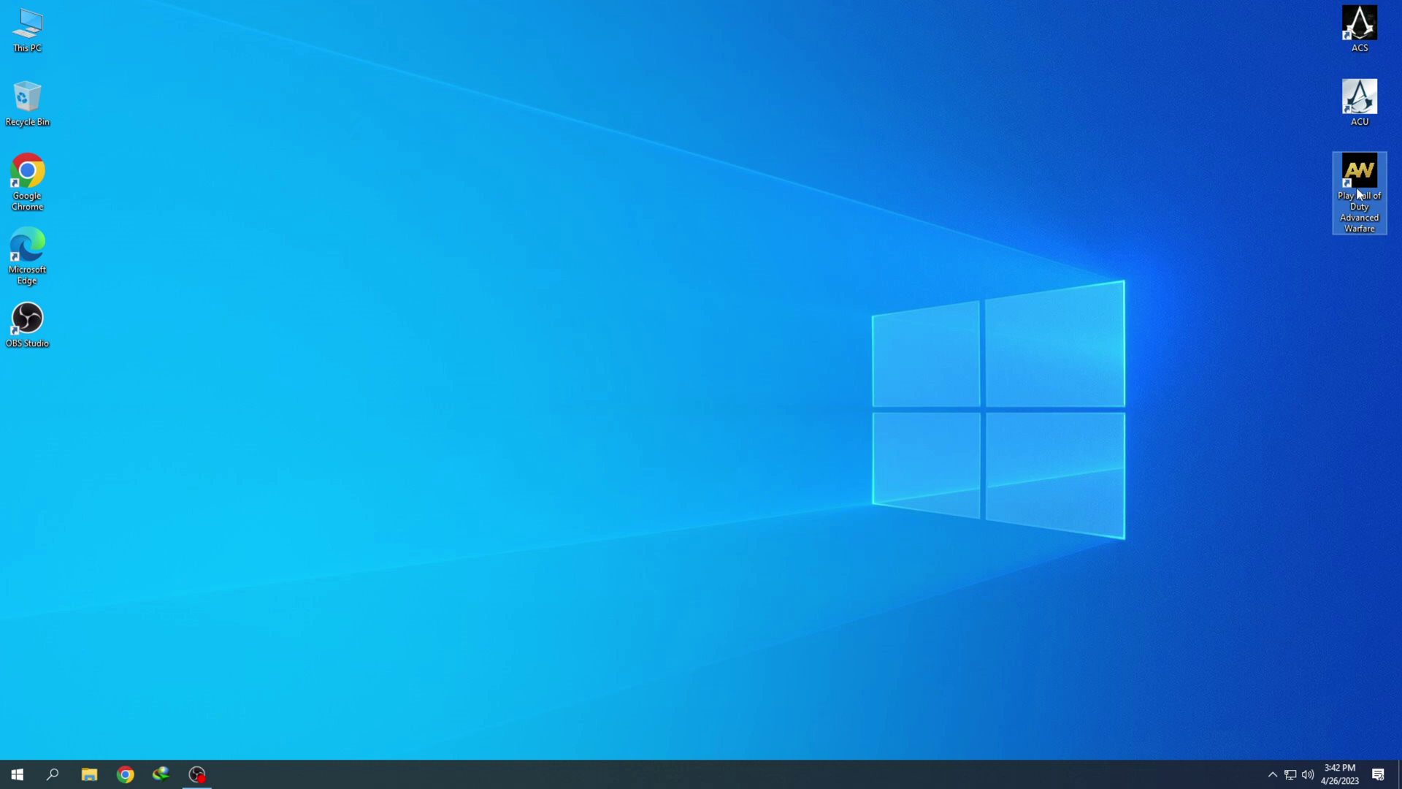
Step: Inspect the game shortcut's properties: target s1_sp64_ship.exe, Start in D:\Call of Duty Advanced Warfare\bin
right_click(1359, 193)
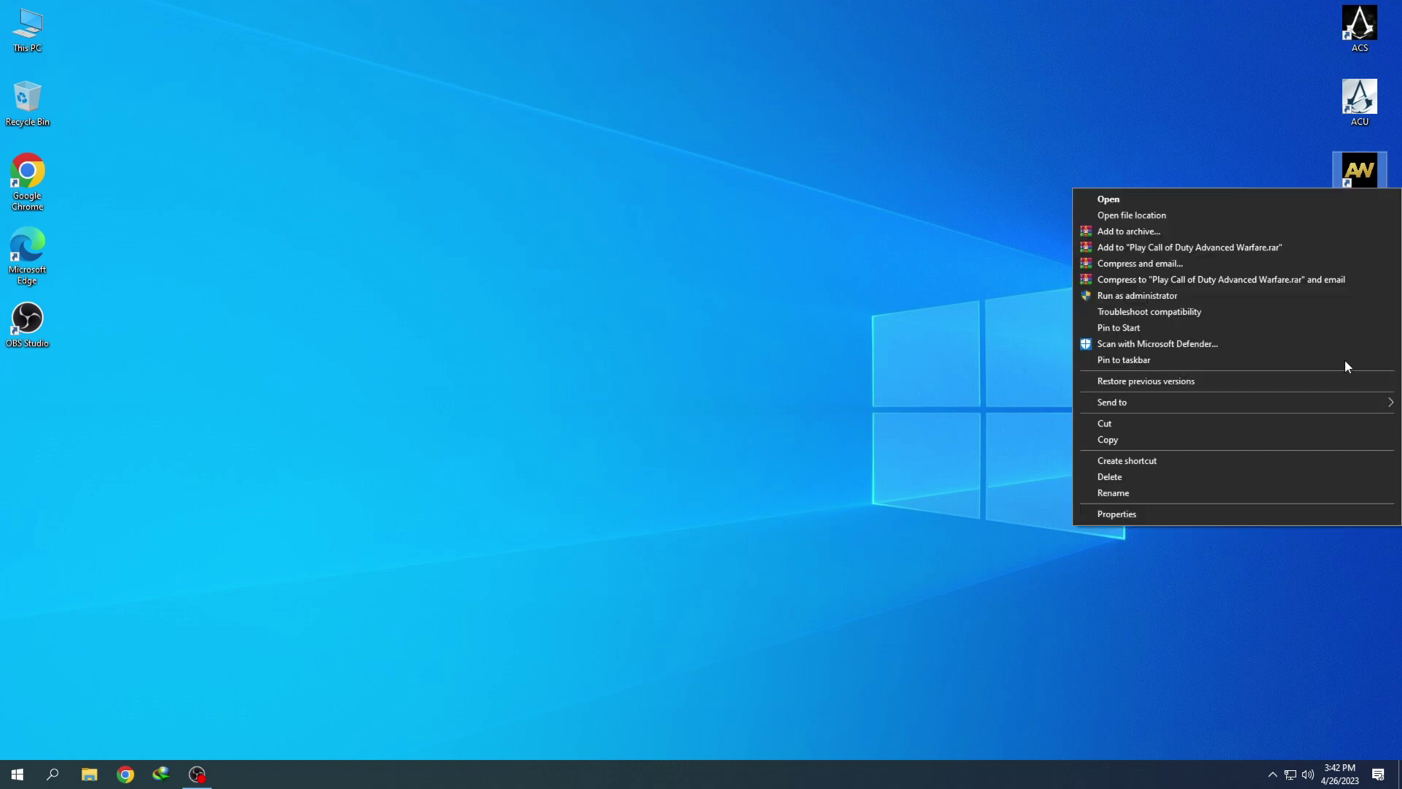
click(1186, 512)
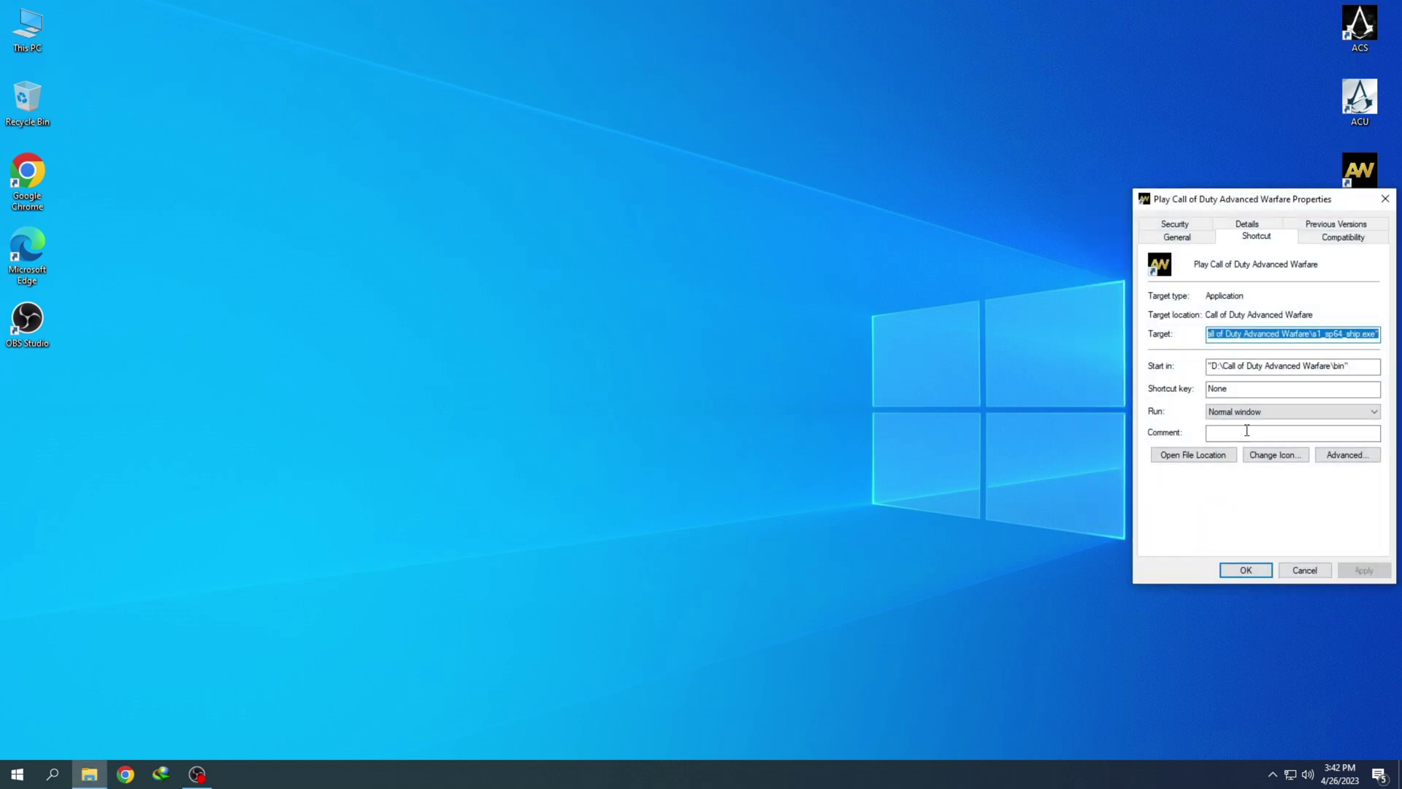
click(1336, 365)
click(1319, 334)
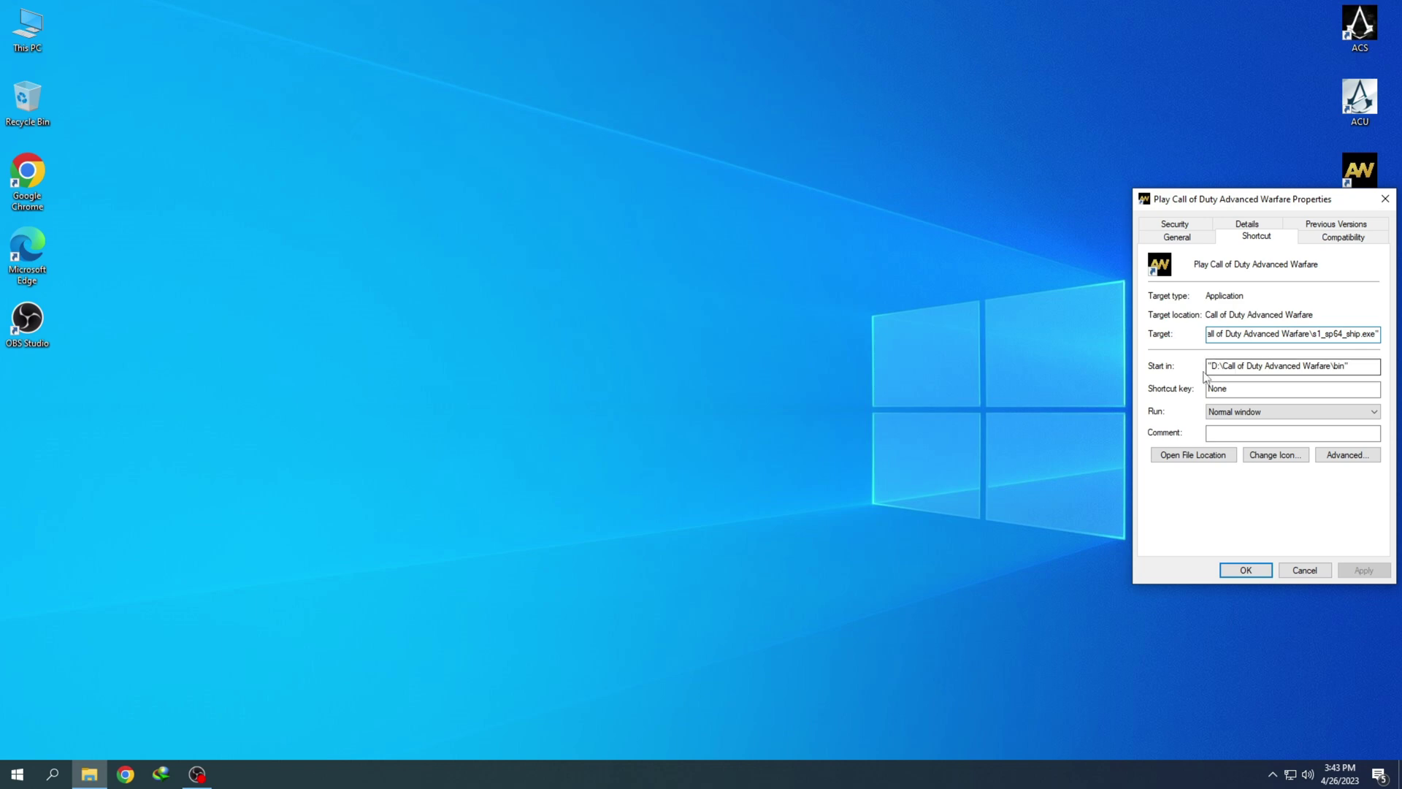
click(1224, 367)
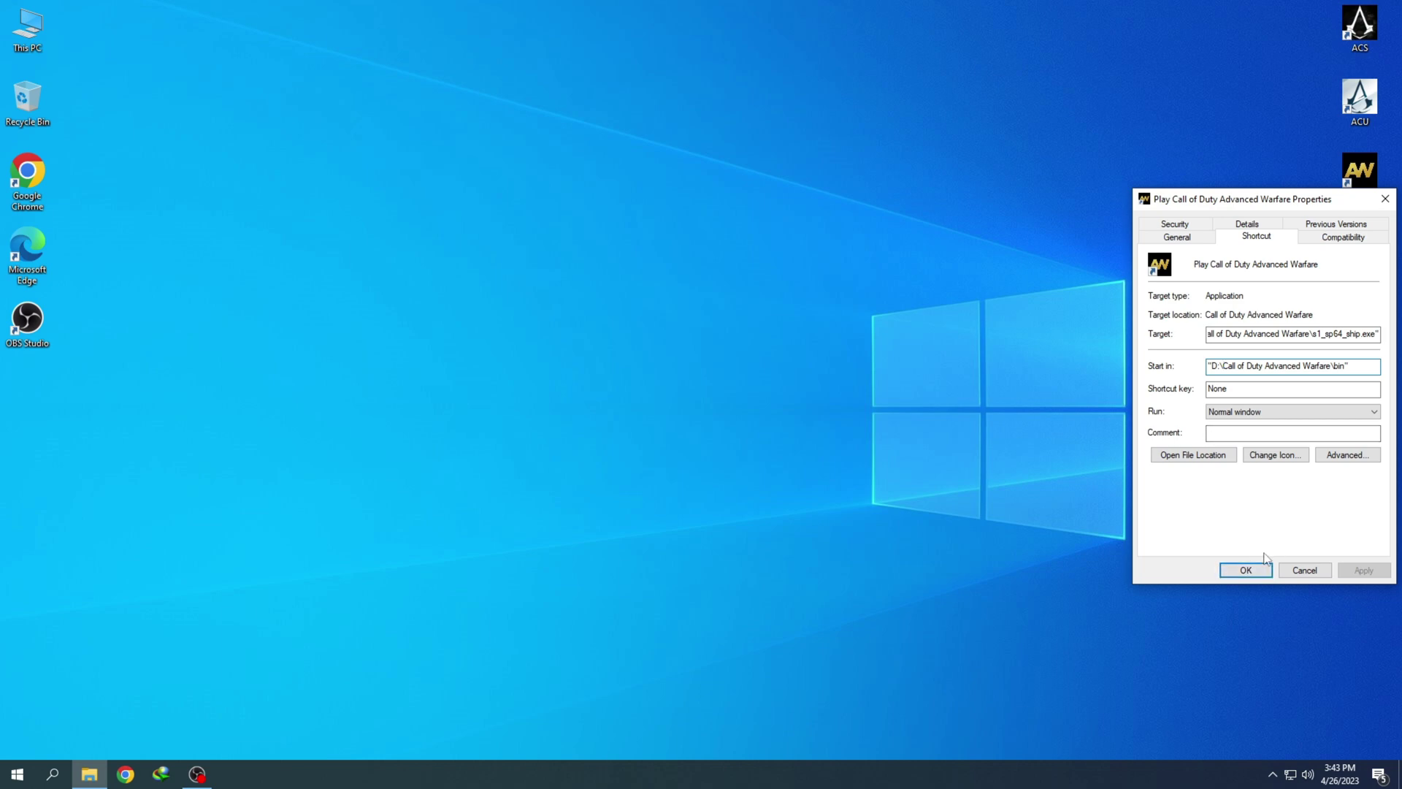
Step: Browse the executable's folder, then go up to the Call of Duty Advanced Warfare folder on Games (D:)
click(1194, 455)
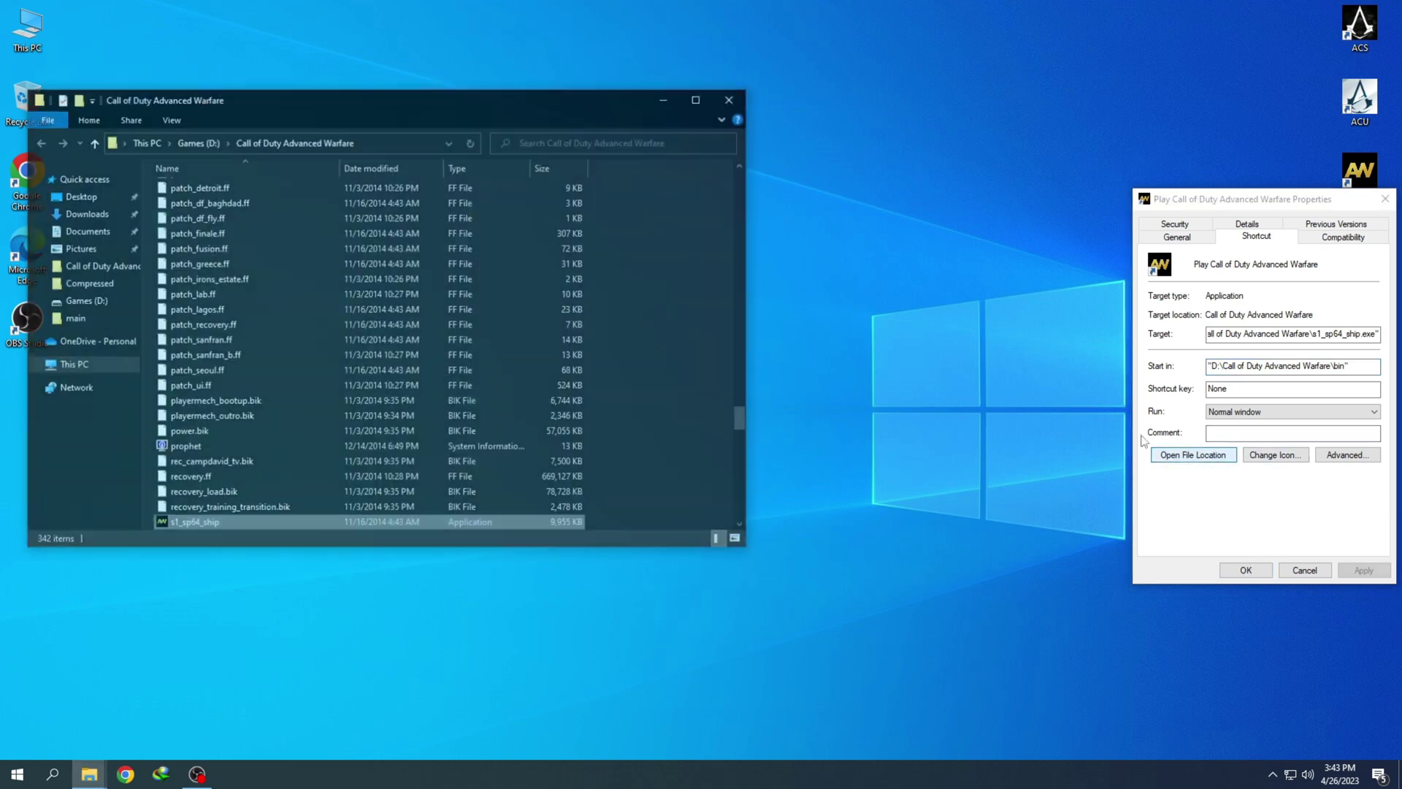
mouse_move(394, 106)
mouse_down()
mouse_move(488, 137)
mouse_move(760, 158)
mouse_up()
scroll(1095, 431, up, 5)
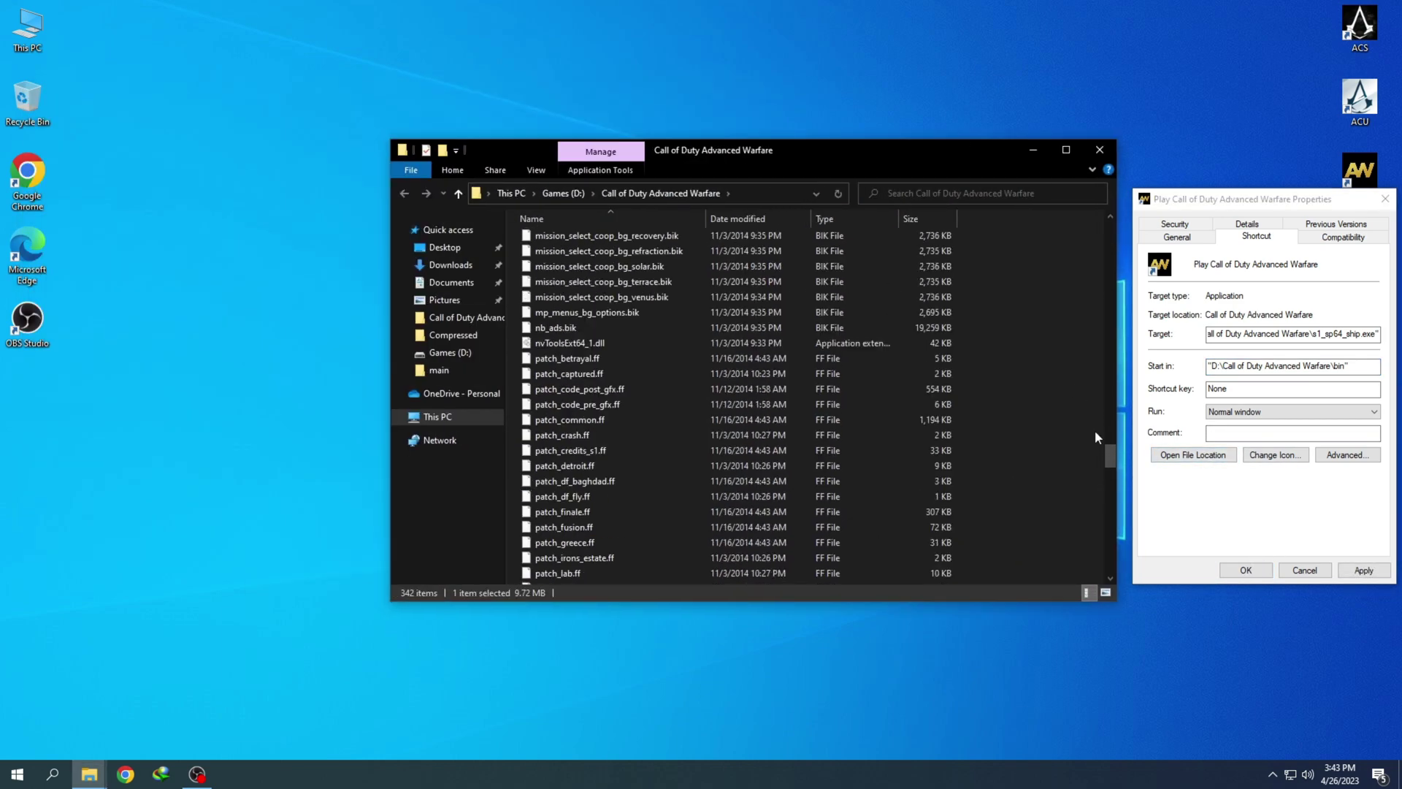
drag(1106, 463, 1107, 231)
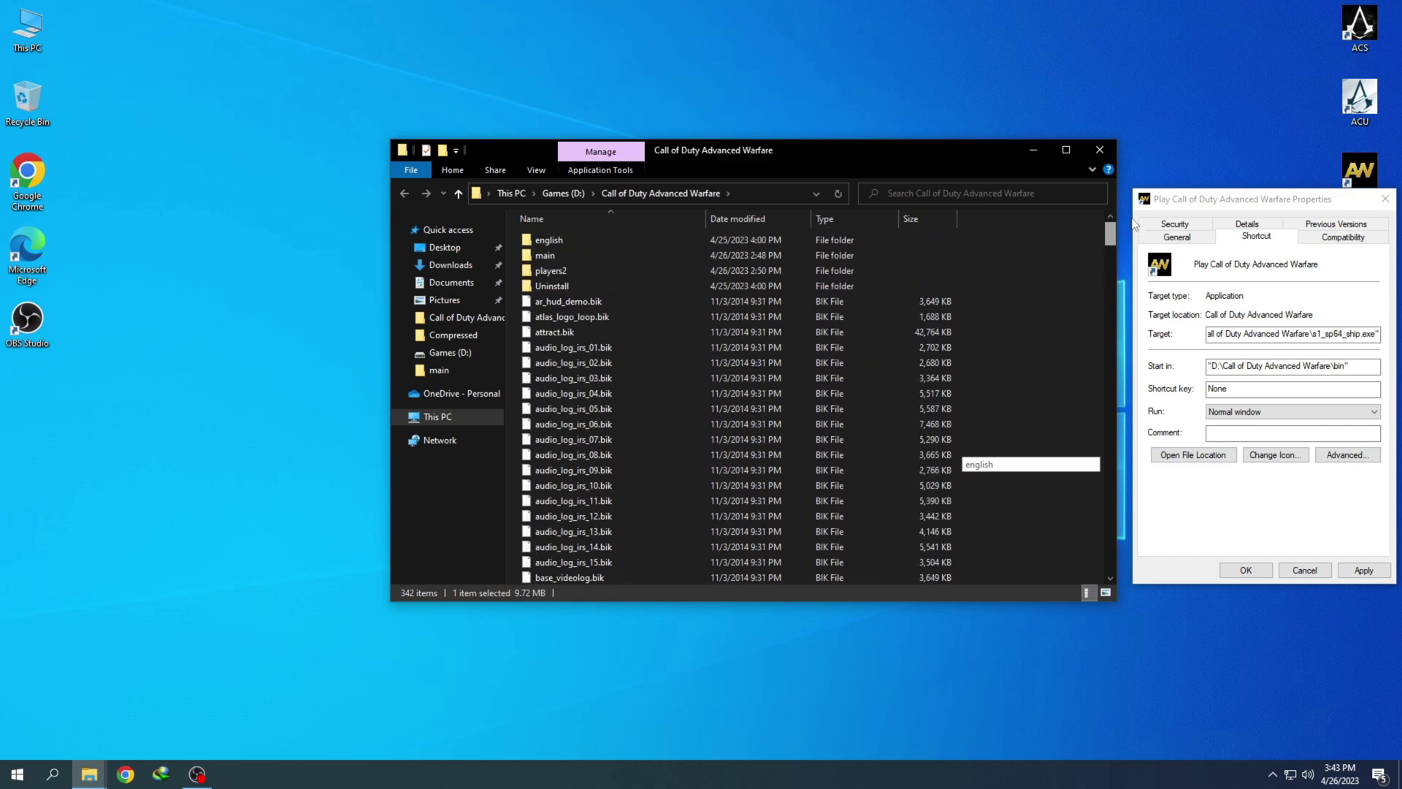
click(572, 198)
double_click(585, 240)
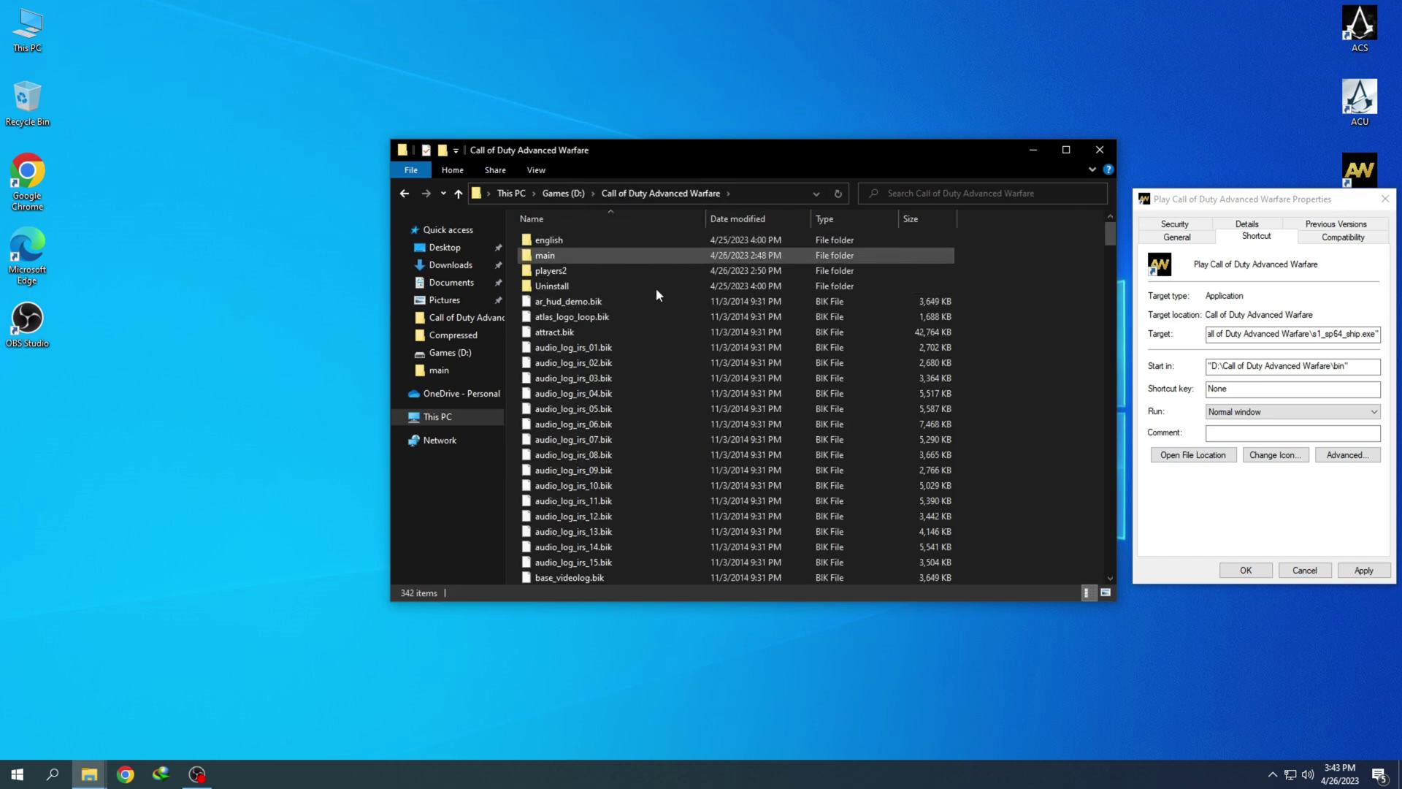
drag(793, 146, 663, 127)
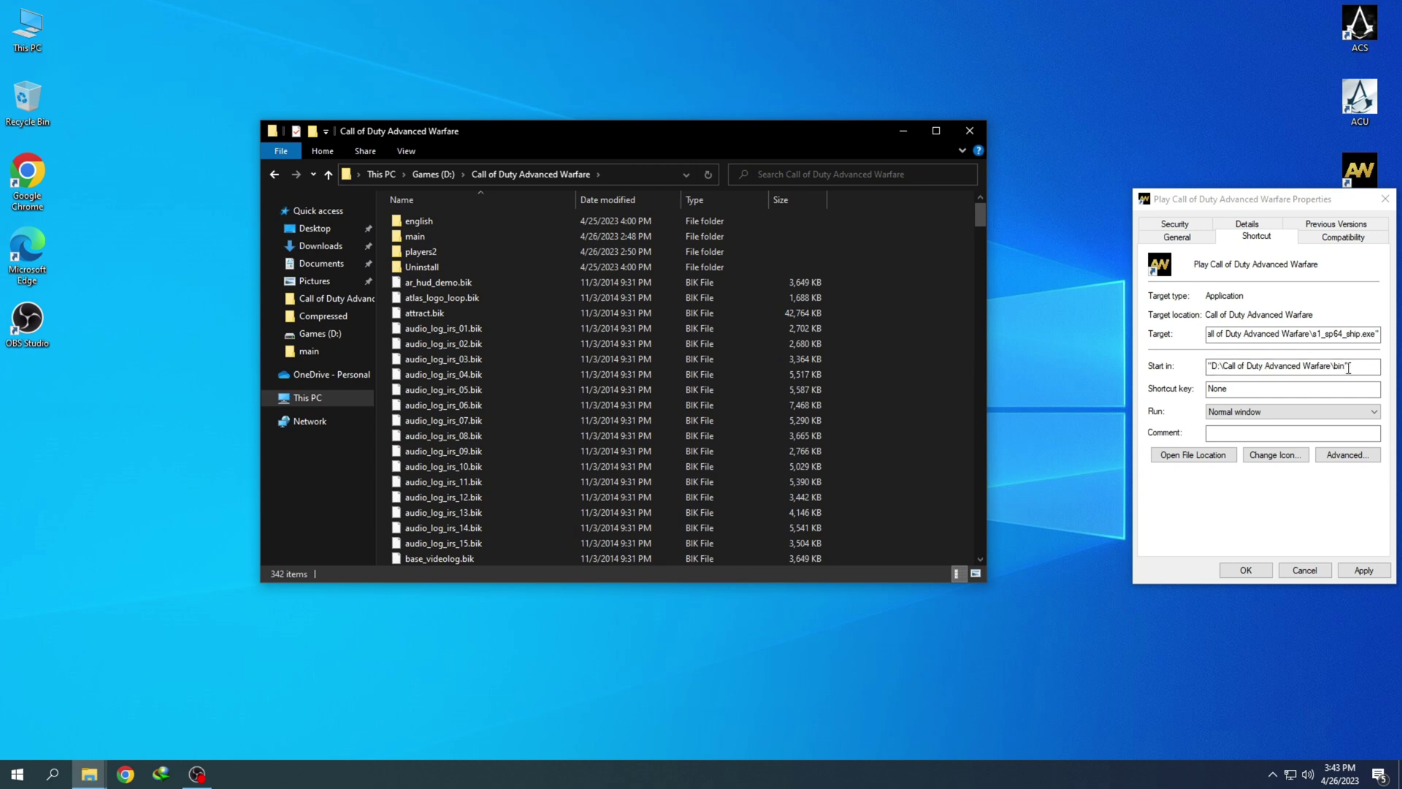
Step: Set Start in to D:\Call of Duty Advanced Warfare\ and apply it with administrator permission
click(1347, 368)
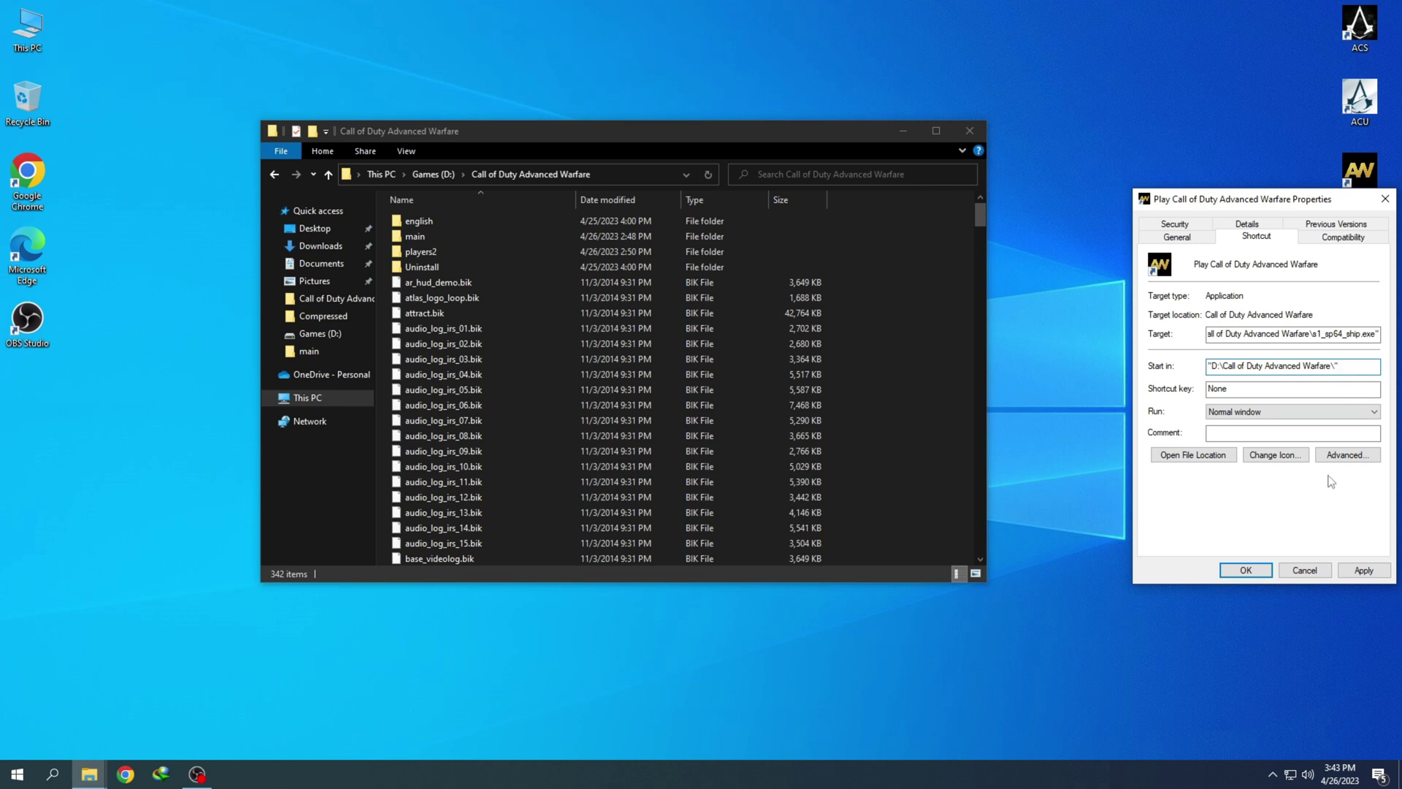
click(1364, 570)
click(1284, 420)
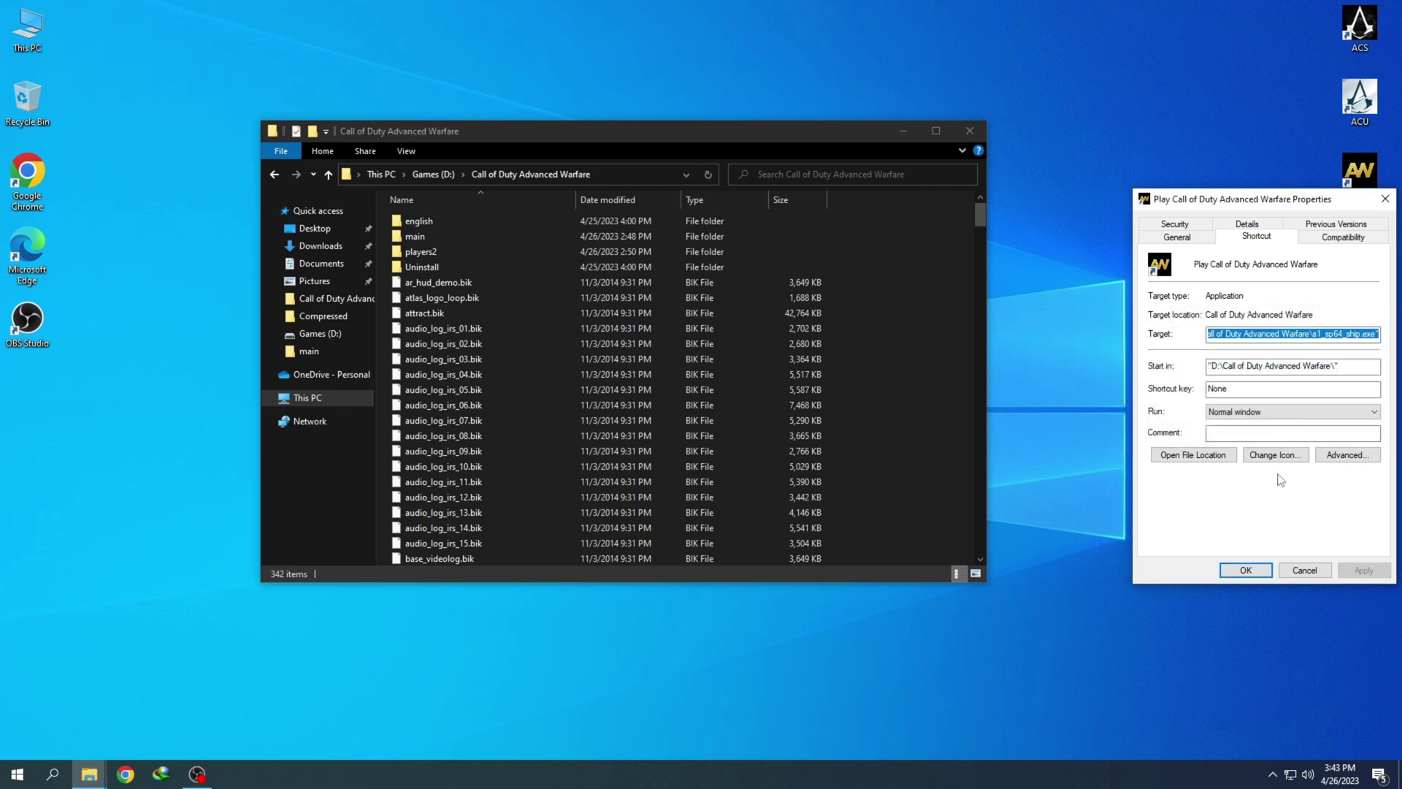
click(1246, 570)
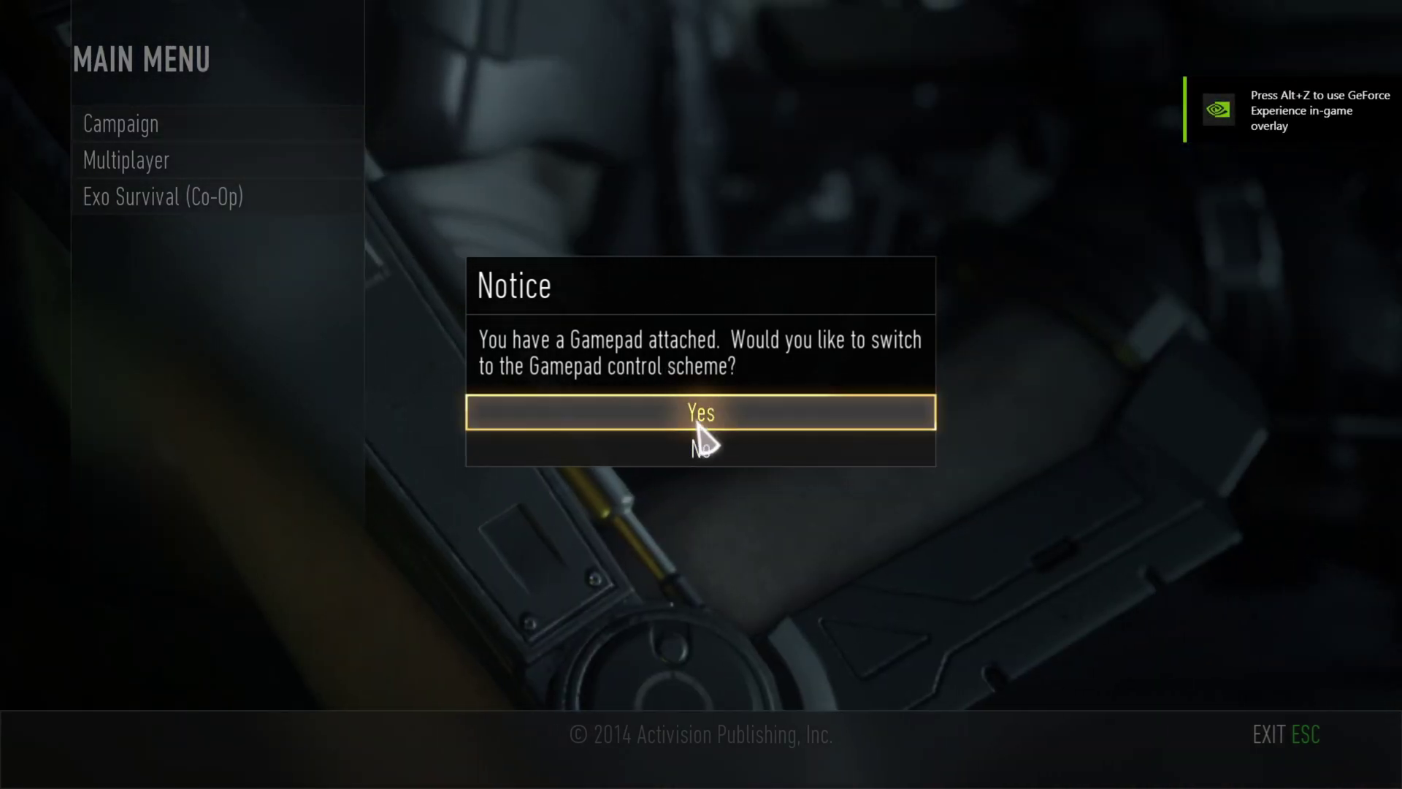
Step: Answer Yes to the gamepad control-scheme notice at the Advanced Warfare main menu
click(698, 460)
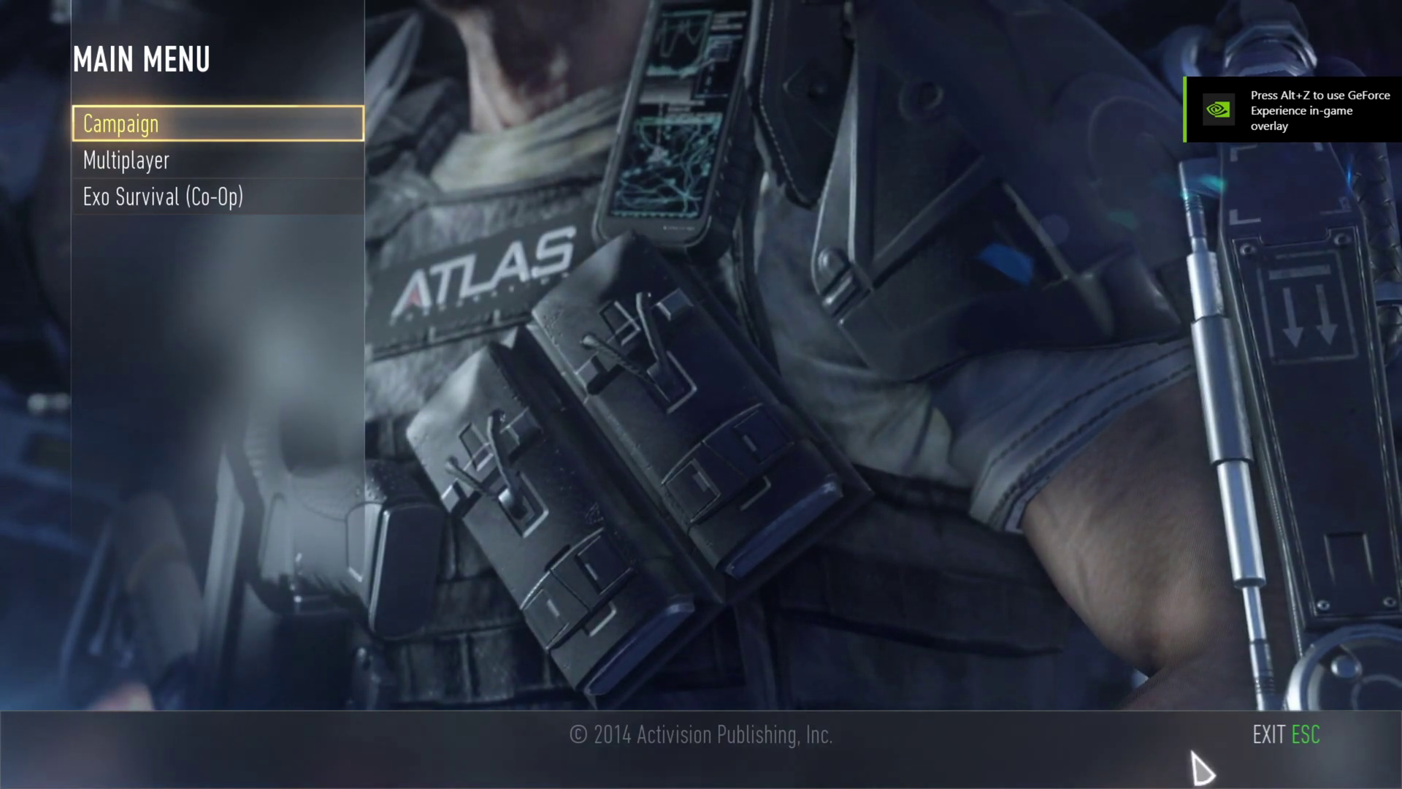